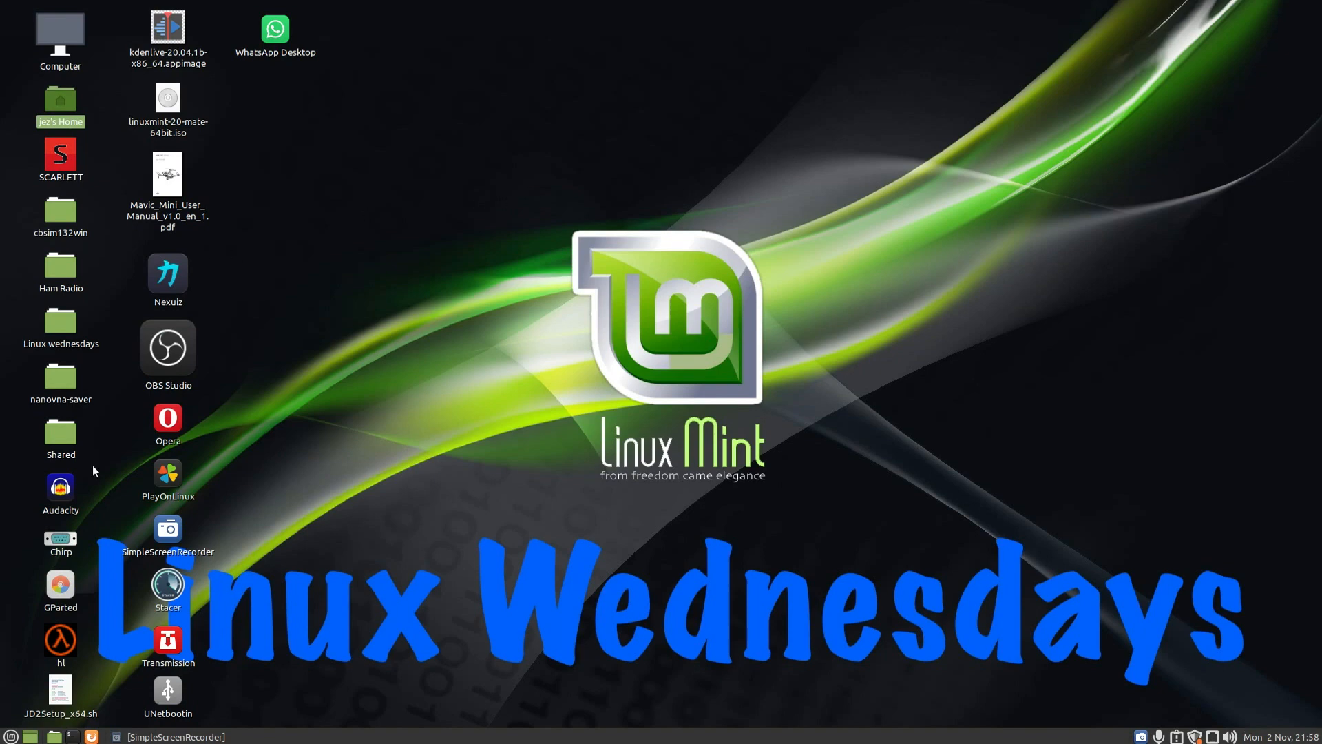
Add a SimpleScreenRecorder launcher from the Sound & Video applications to the desktop.
click(11, 735)
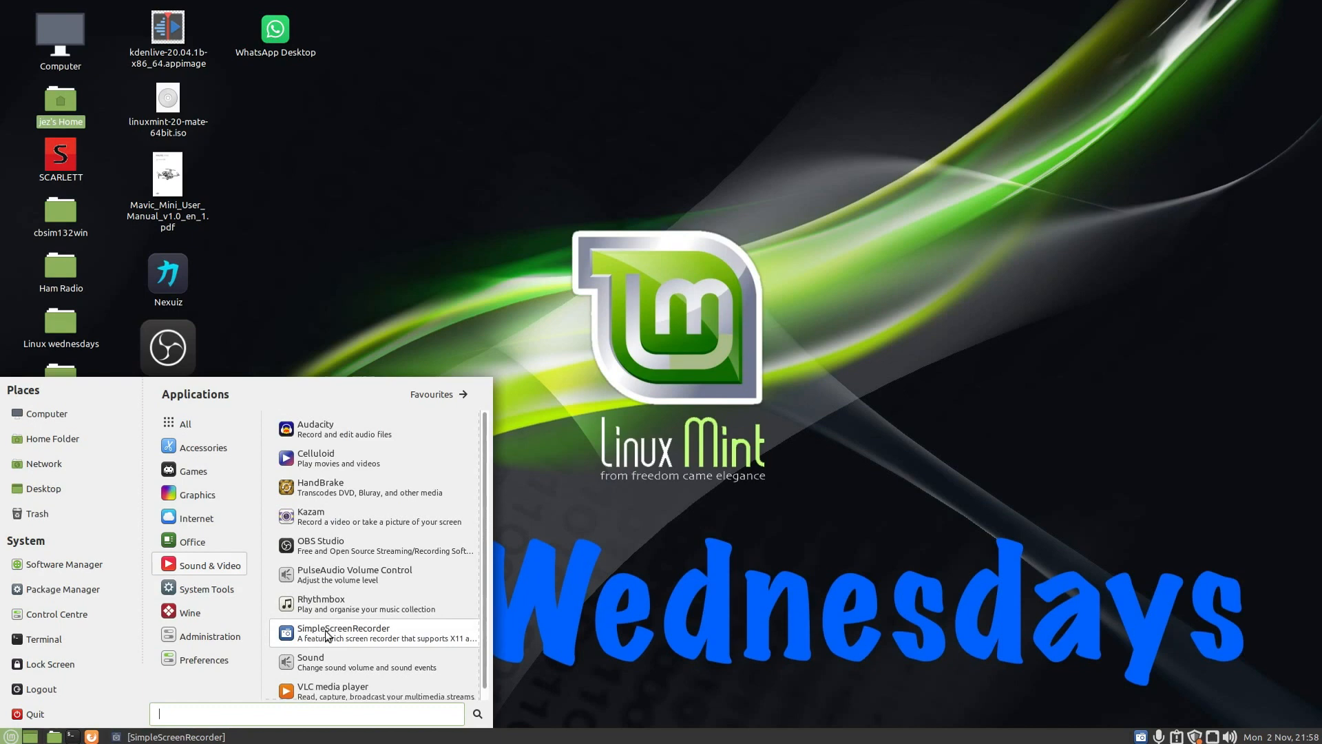
right_click(370, 634)
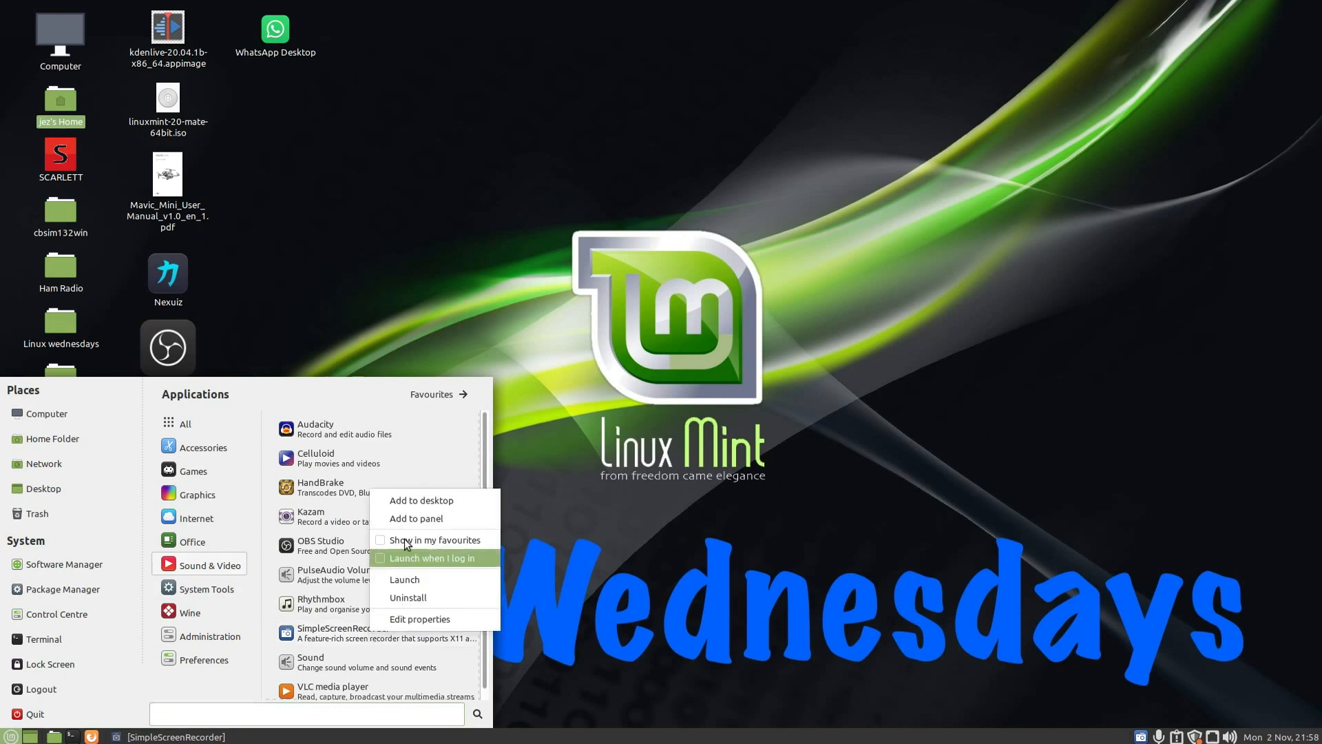
click(403, 503)
click(668, 318)
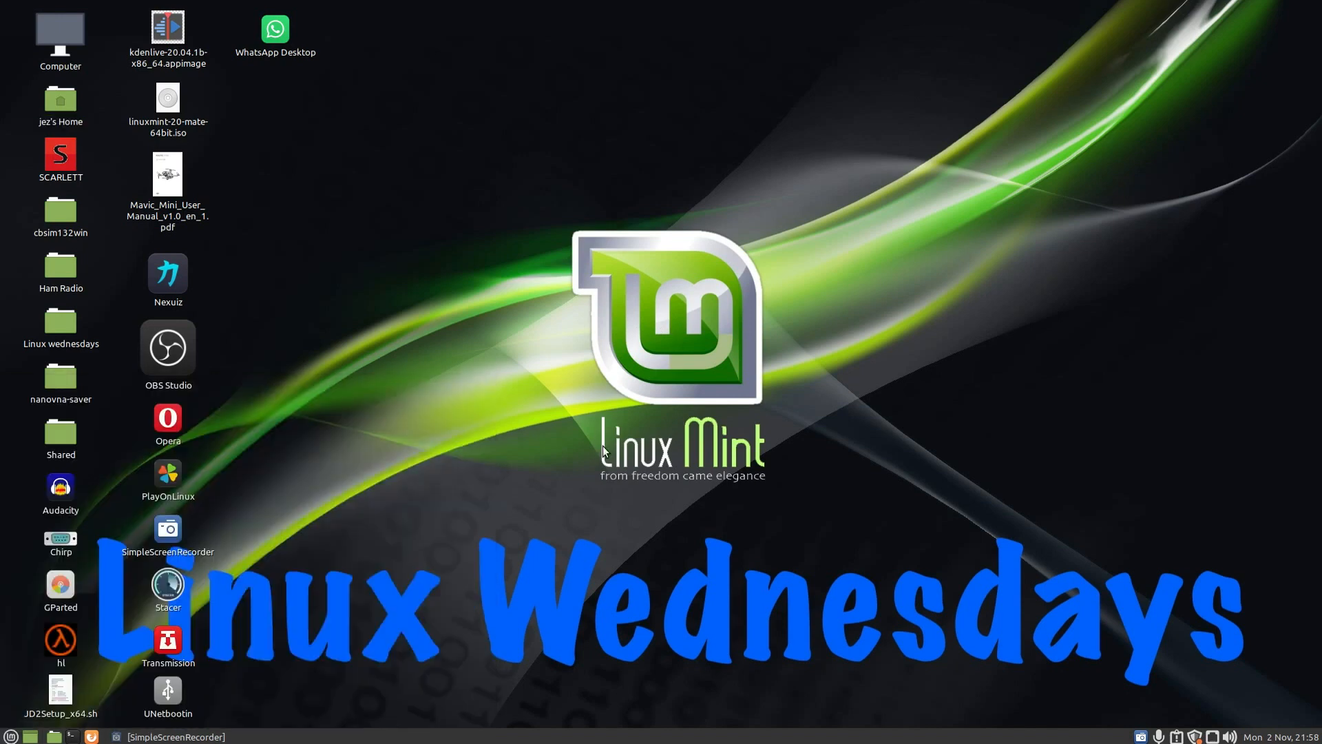
Launch SimpleScreenRecorder from the desktop and proceed to its input settings without creating a new profile.
double_click(171, 528)
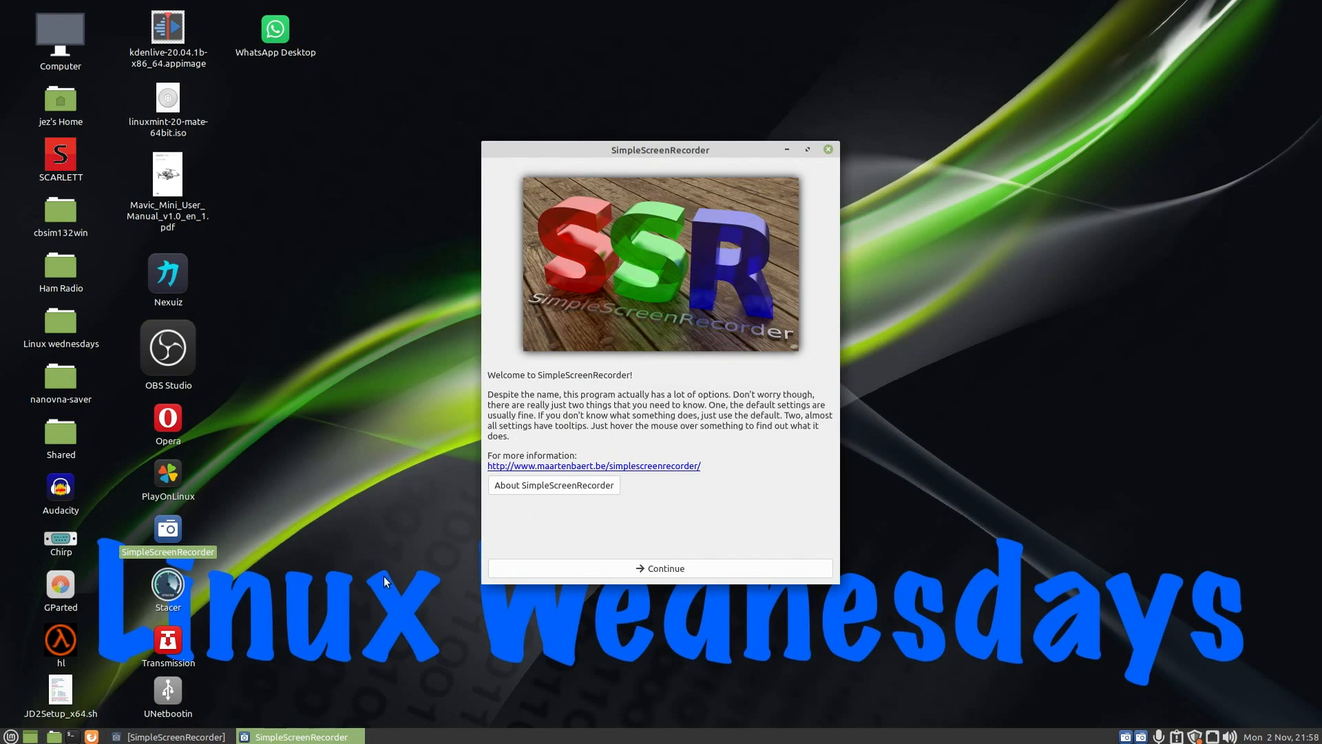
click(679, 572)
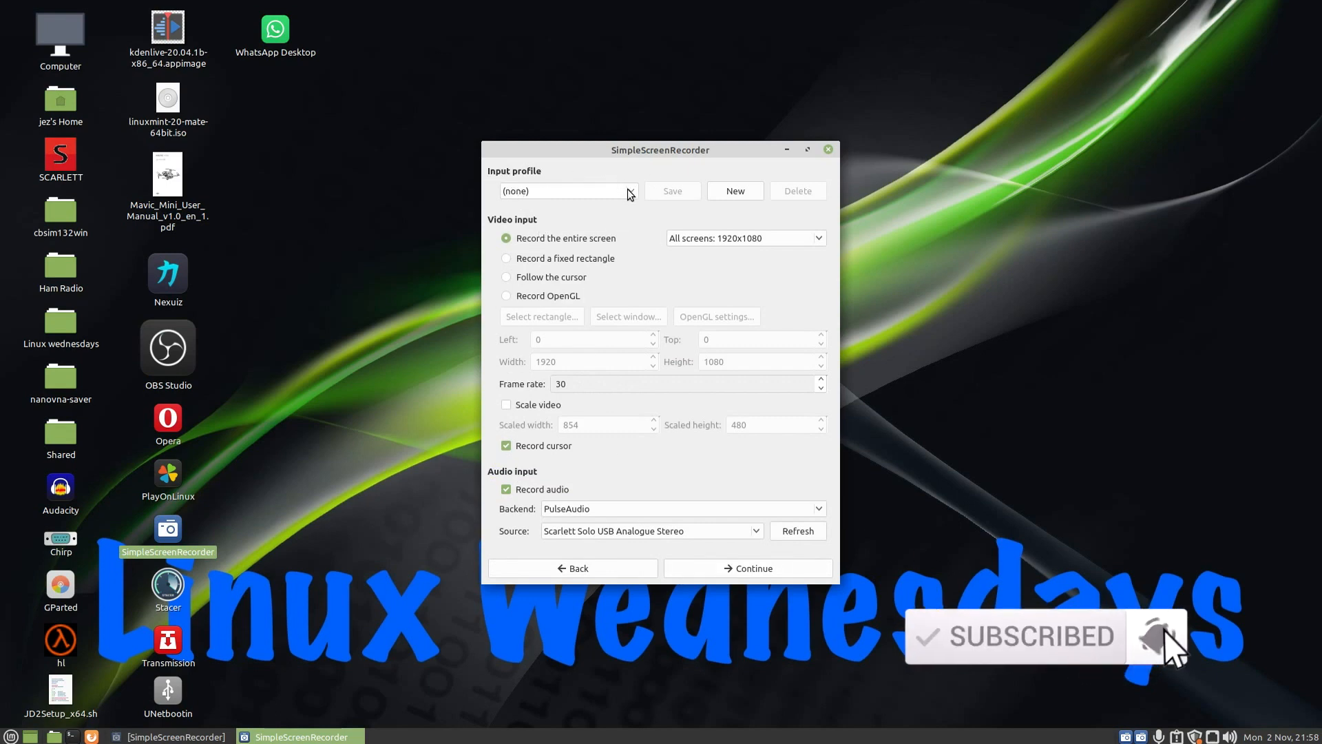
click(732, 198)
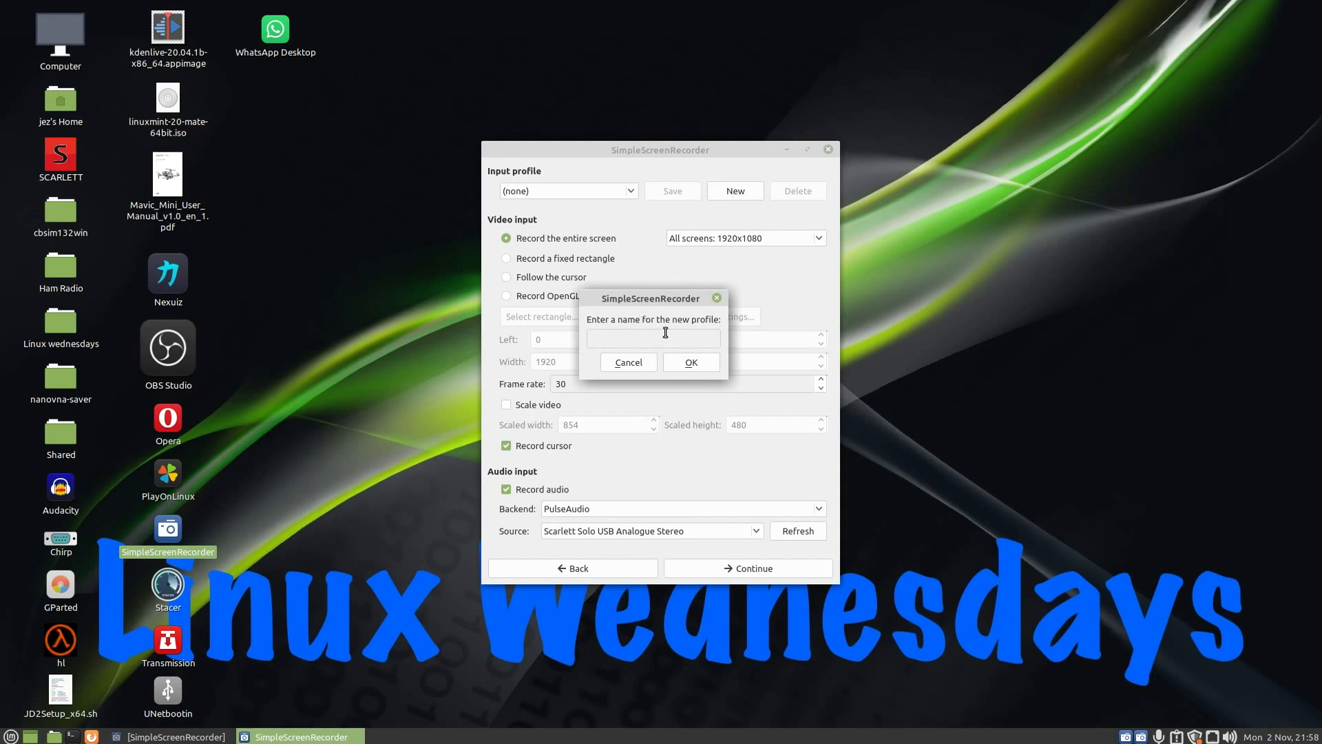
click(628, 363)
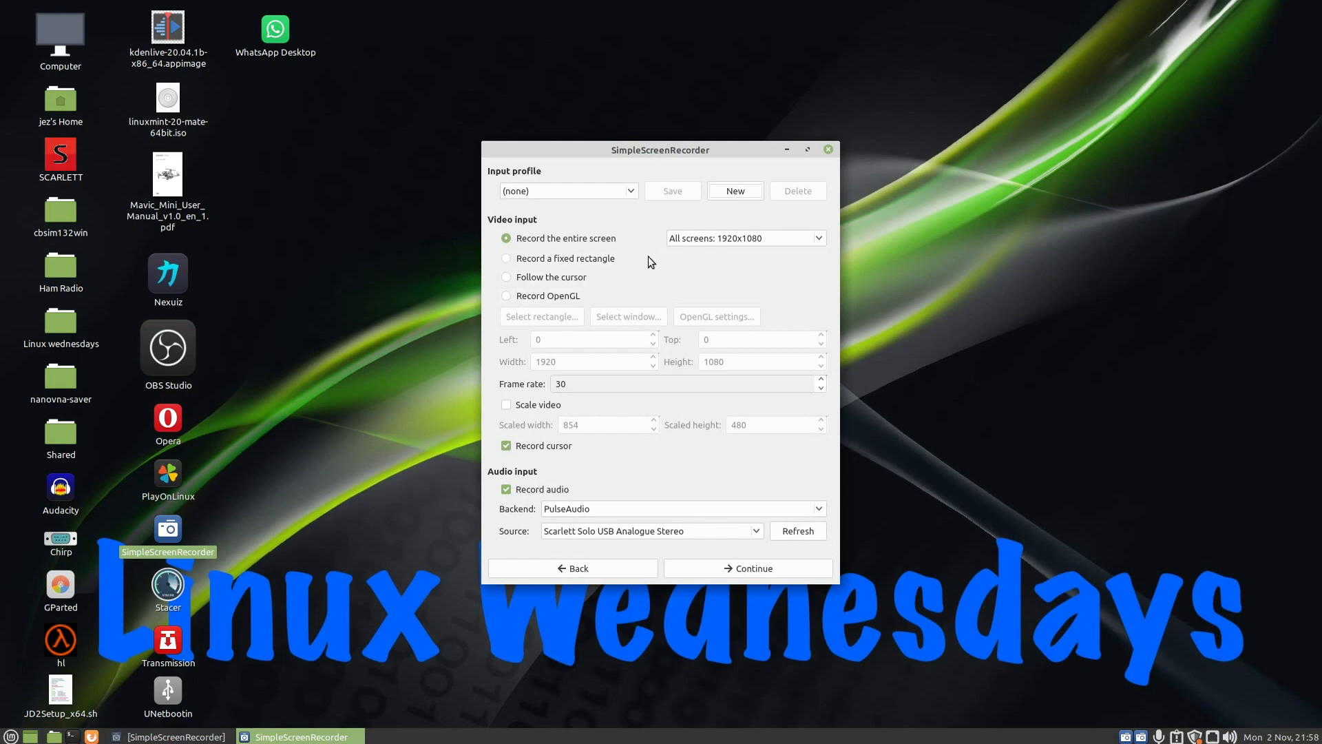
Set the input to all screens at 1920x1080 with PulseAudio and Scarlett Solo USB Analogue Stereo, and proceed to the output settings.
click(816, 241)
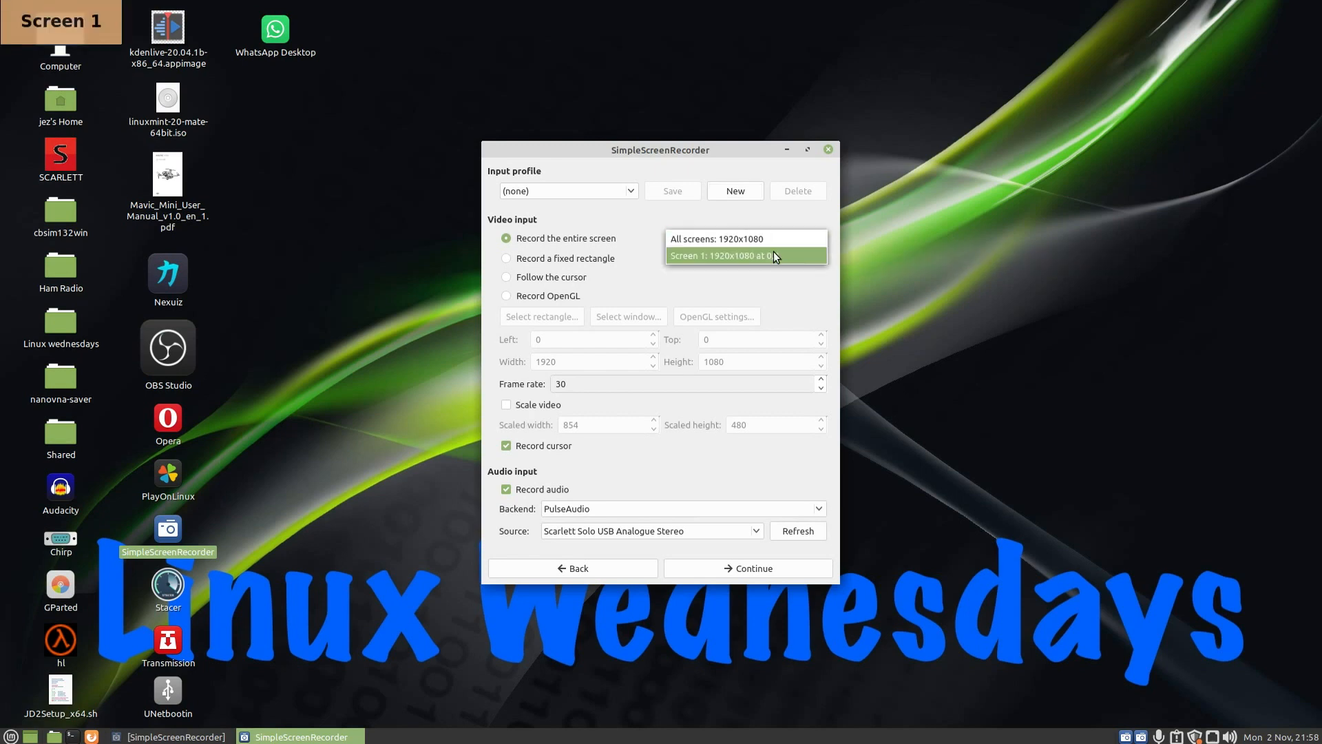
click(712, 242)
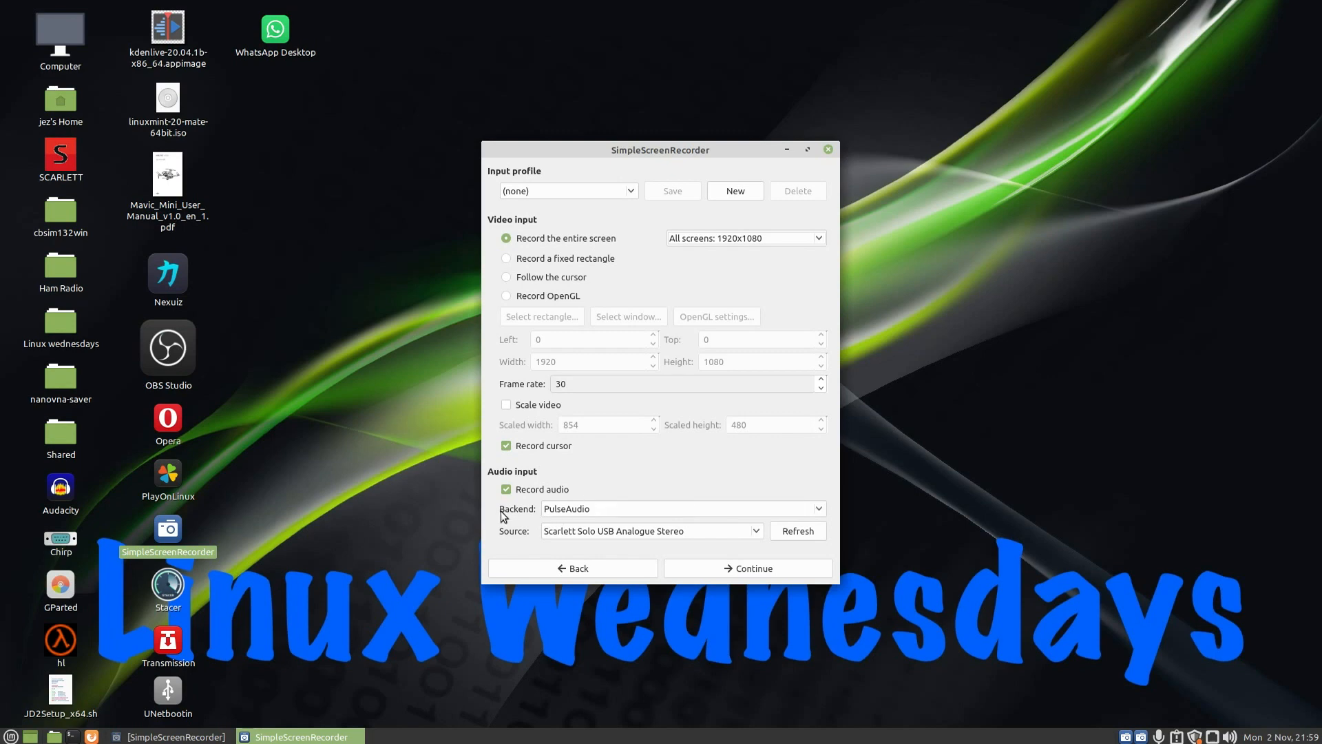
click(581, 511)
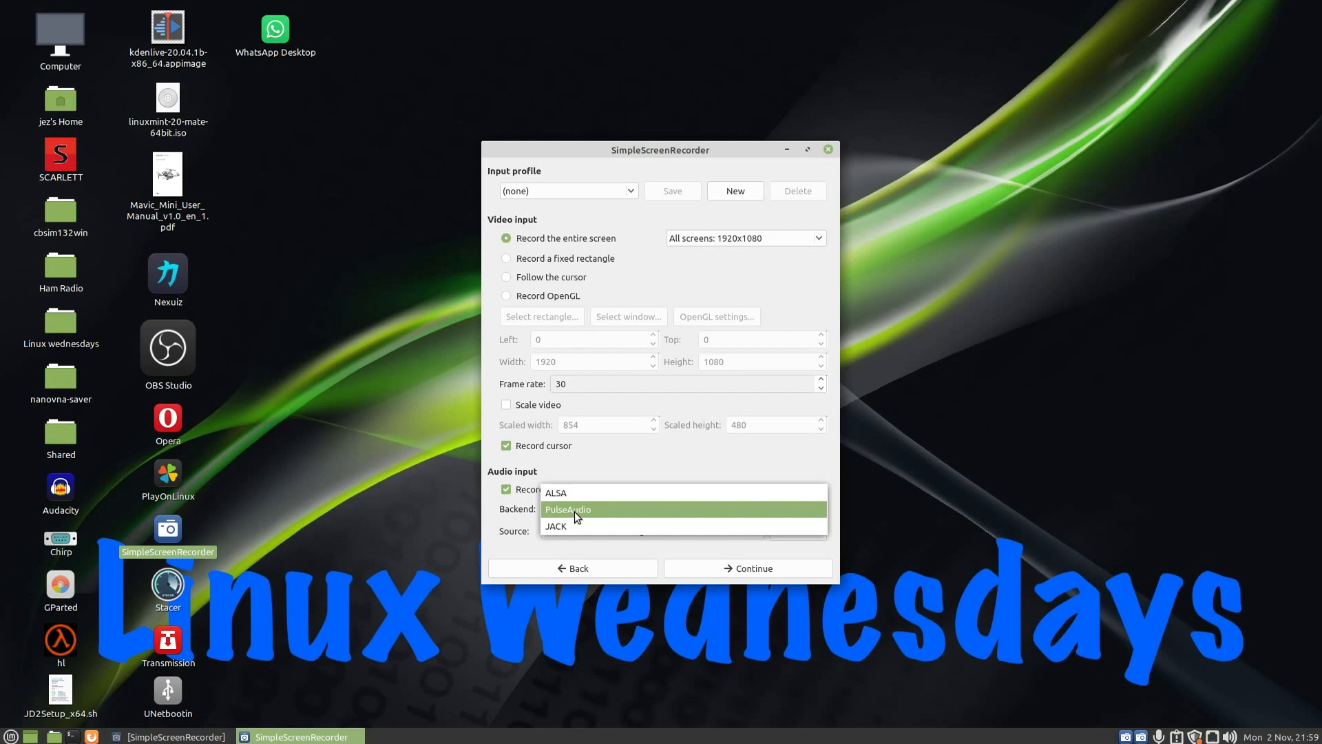
click(574, 511)
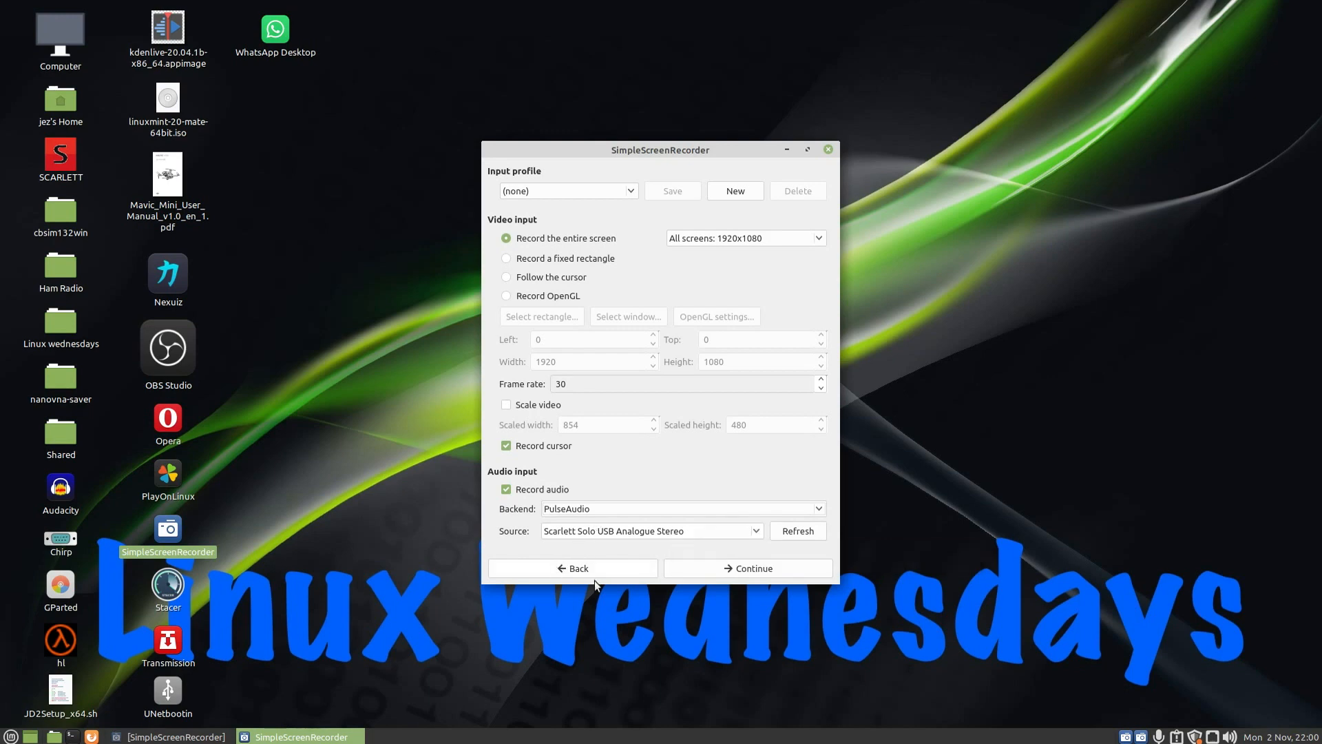
click(758, 531)
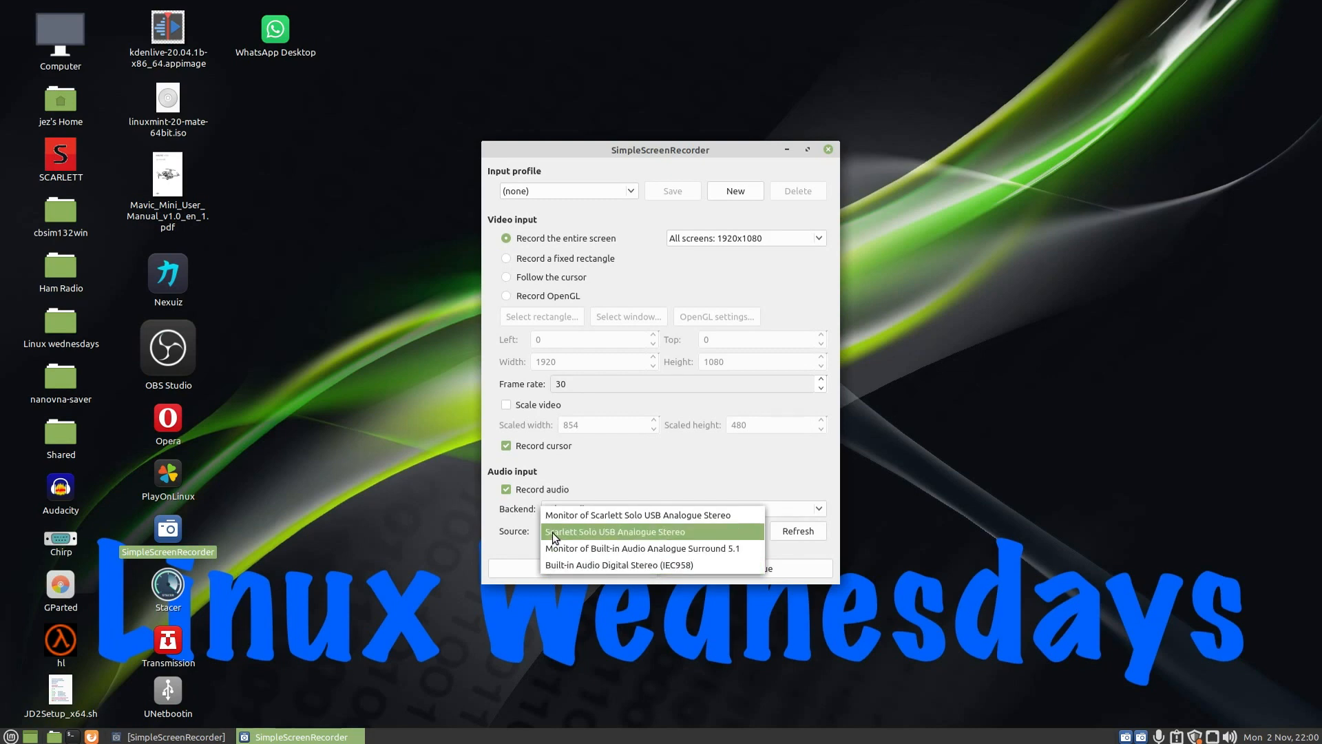
click(648, 531)
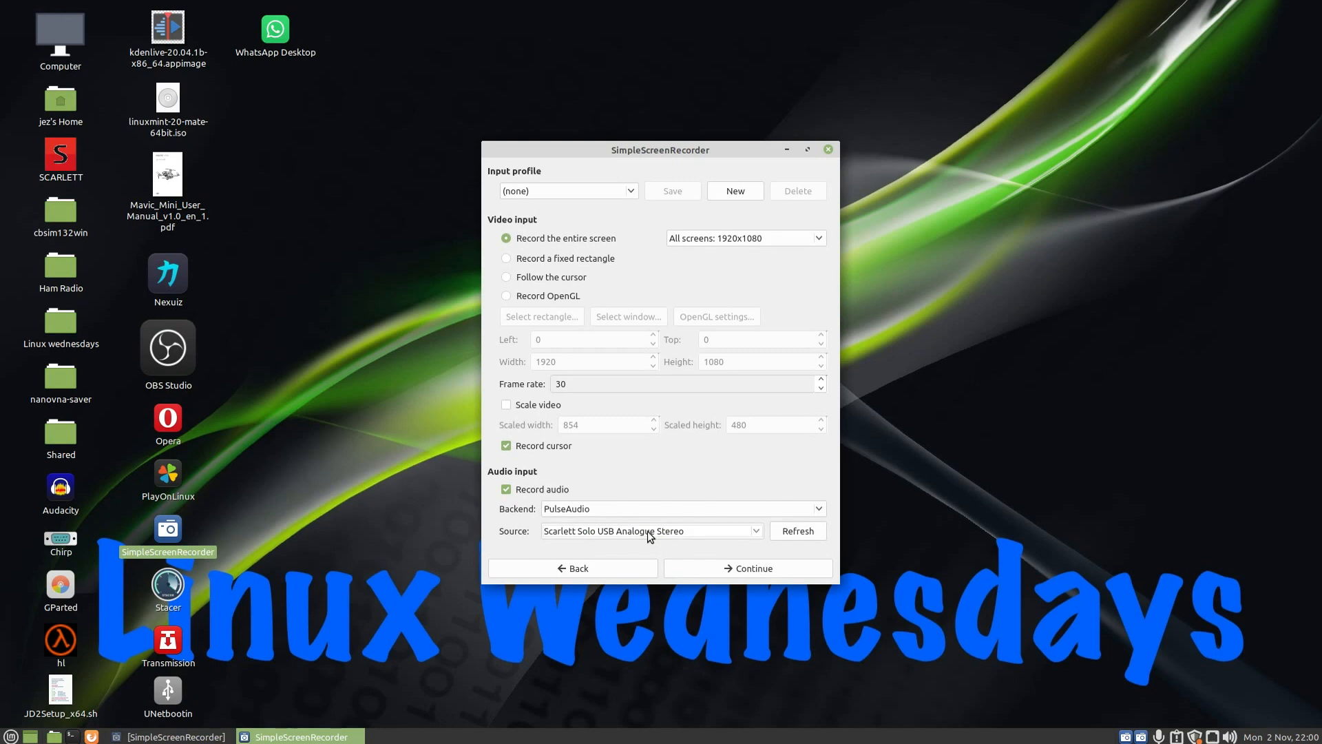
click(770, 567)
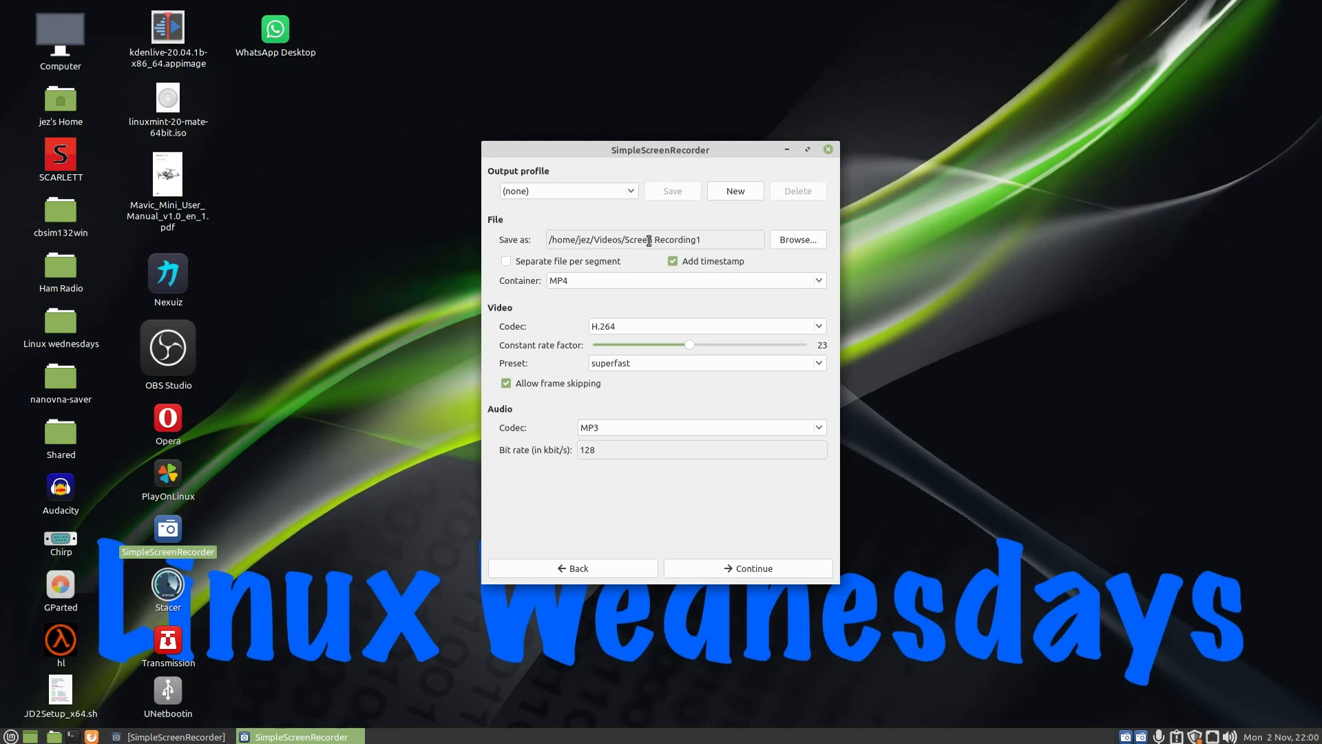
Look through the existing recordings in the Videos save location without changing the output file.
click(807, 240)
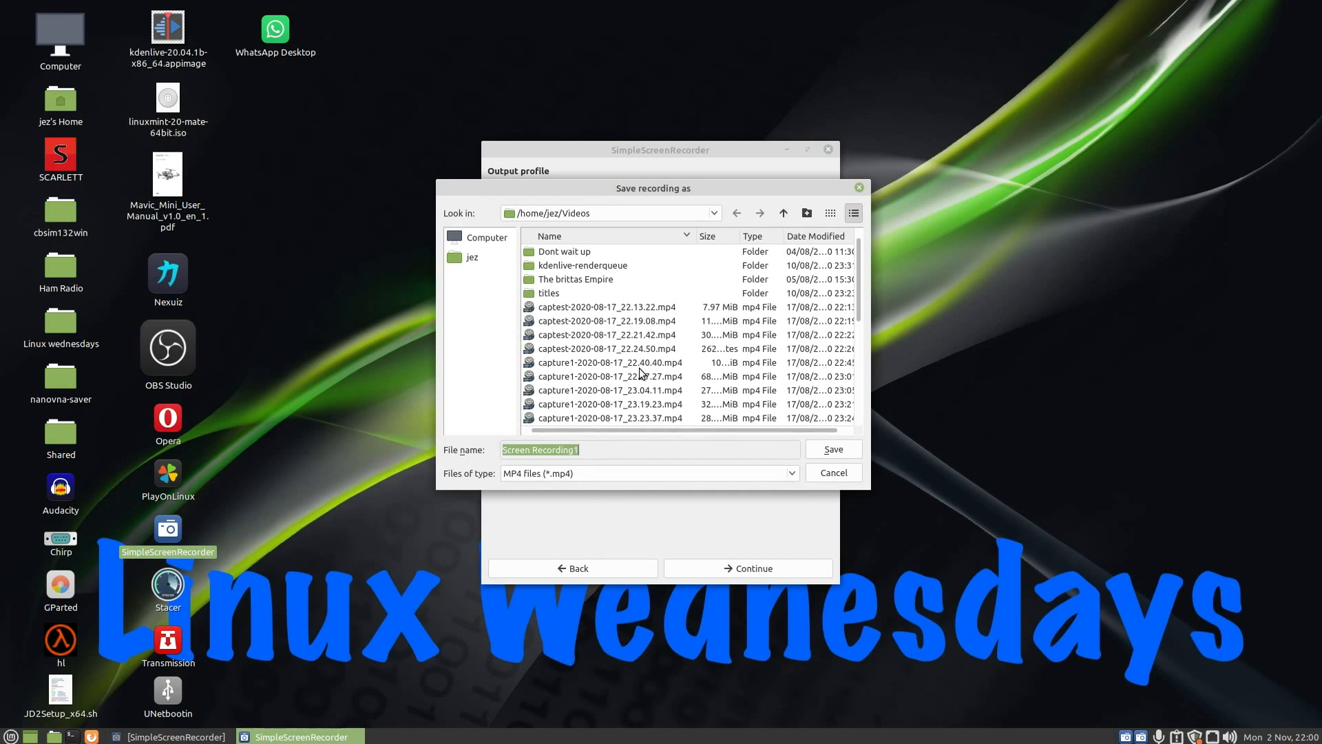
scroll(640, 374, down, 5)
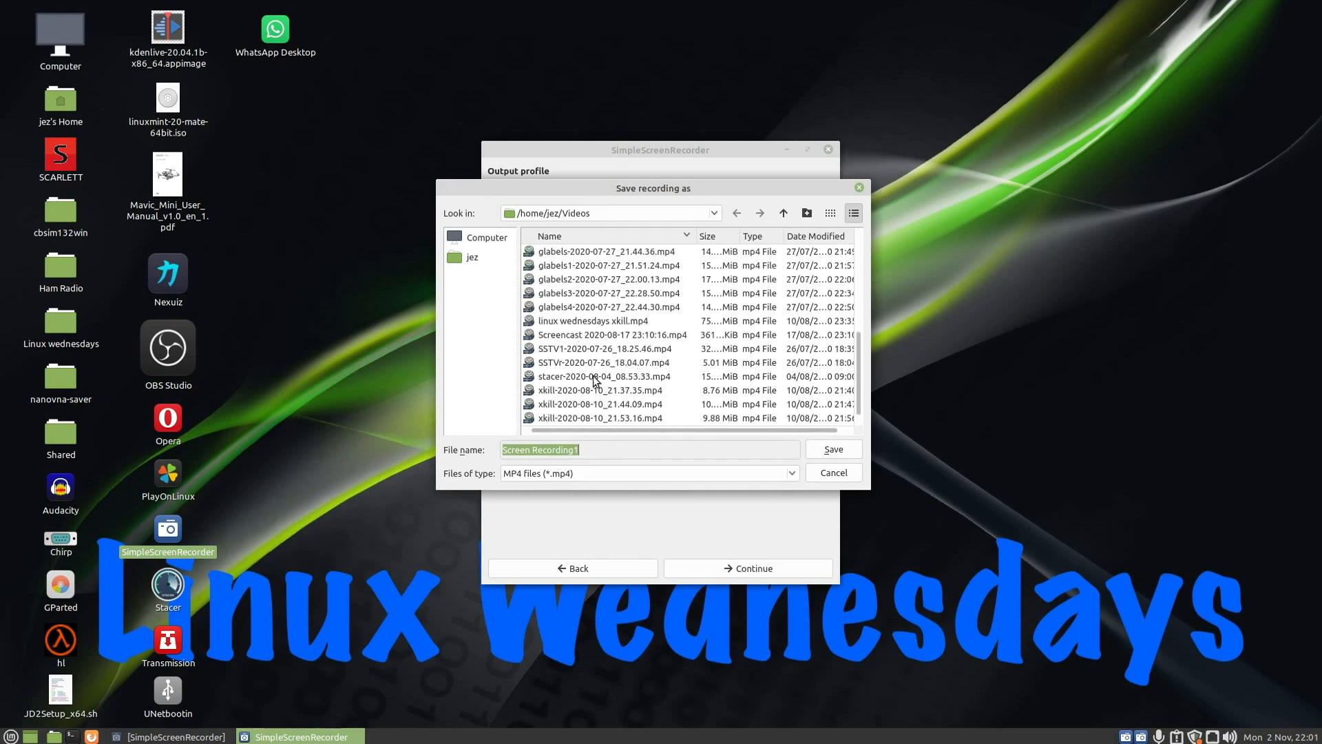
scroll(596, 379, up, 5)
scroll(595, 379, down, 5)
click(834, 472)
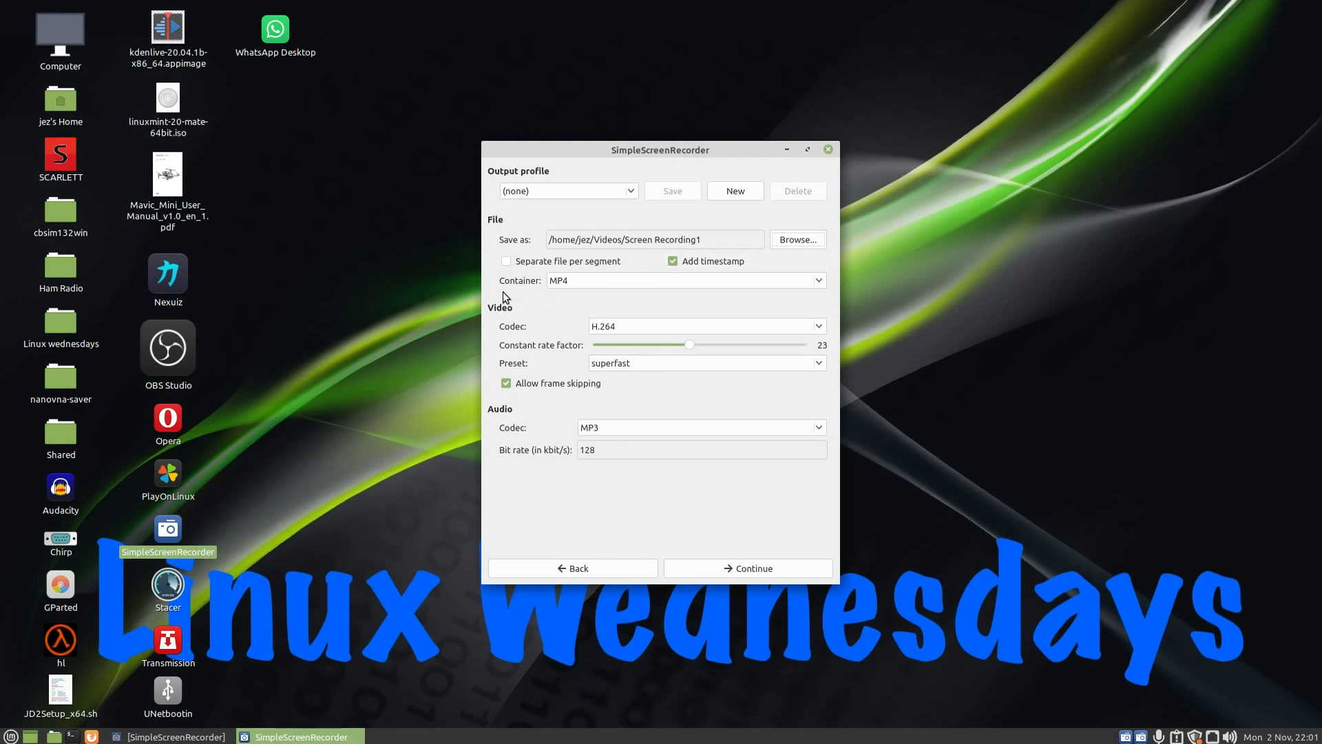
Set the output container to MP4, the video codec to H.264 and the preset to superfast.
click(575, 284)
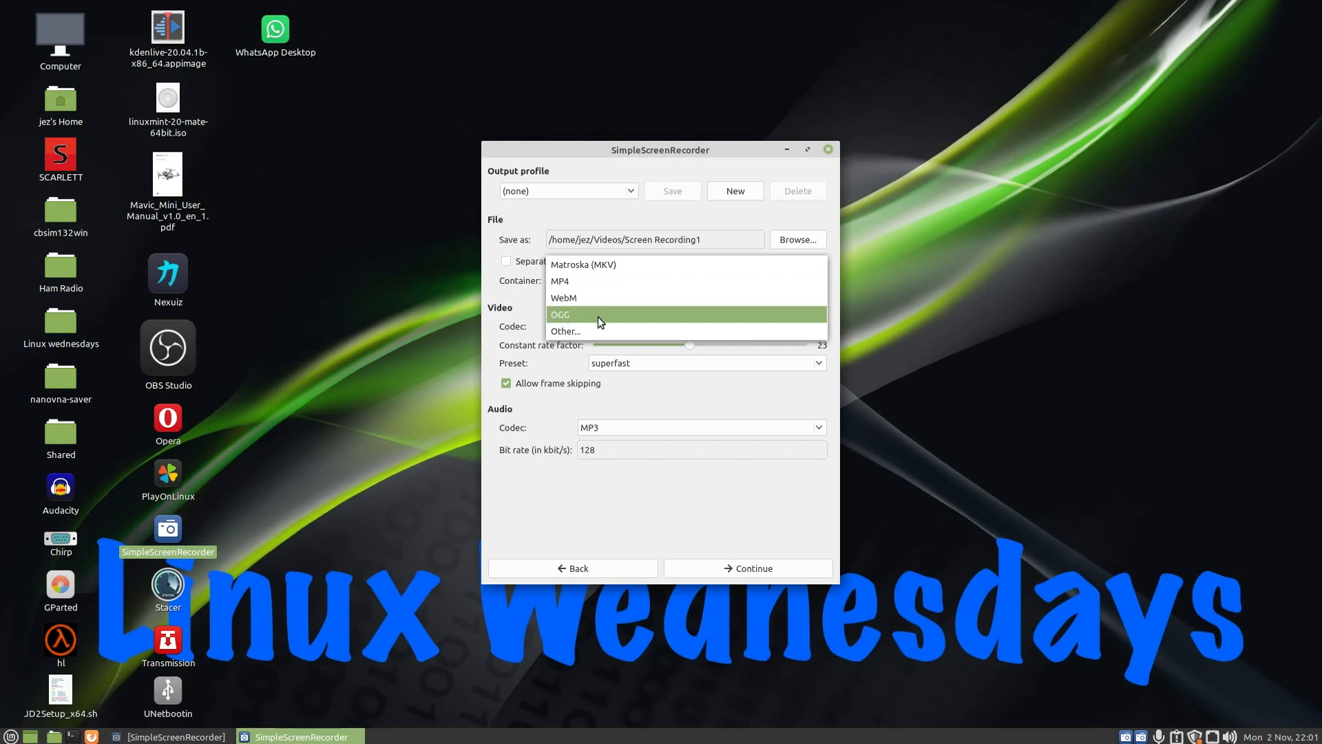
click(584, 283)
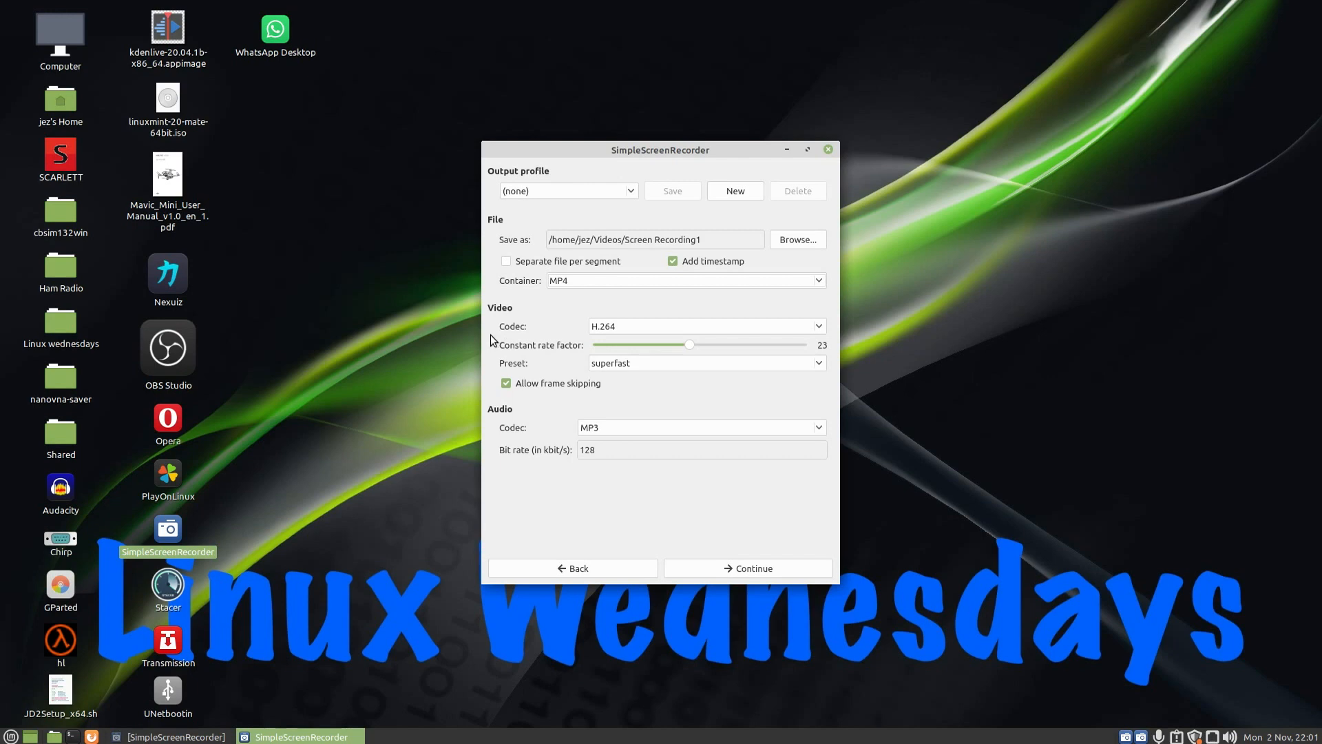
click(822, 327)
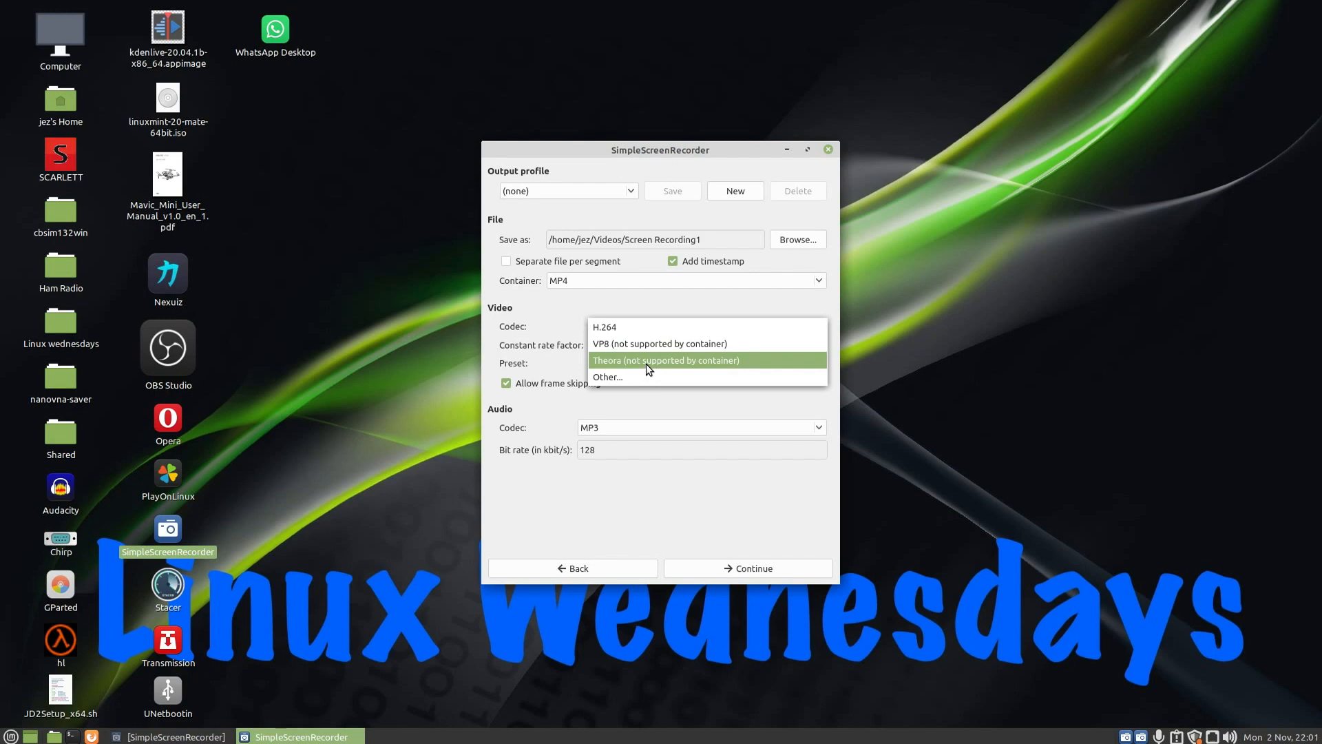
click(629, 329)
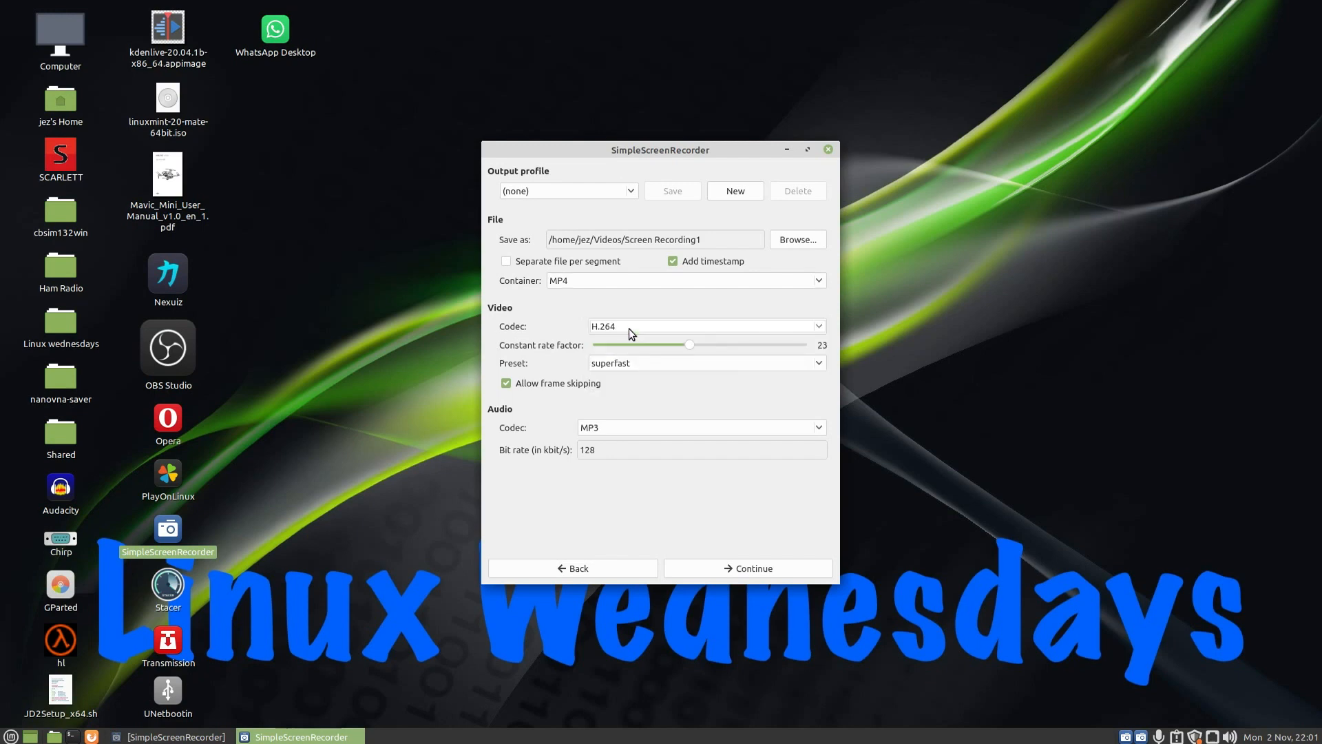
click(669, 359)
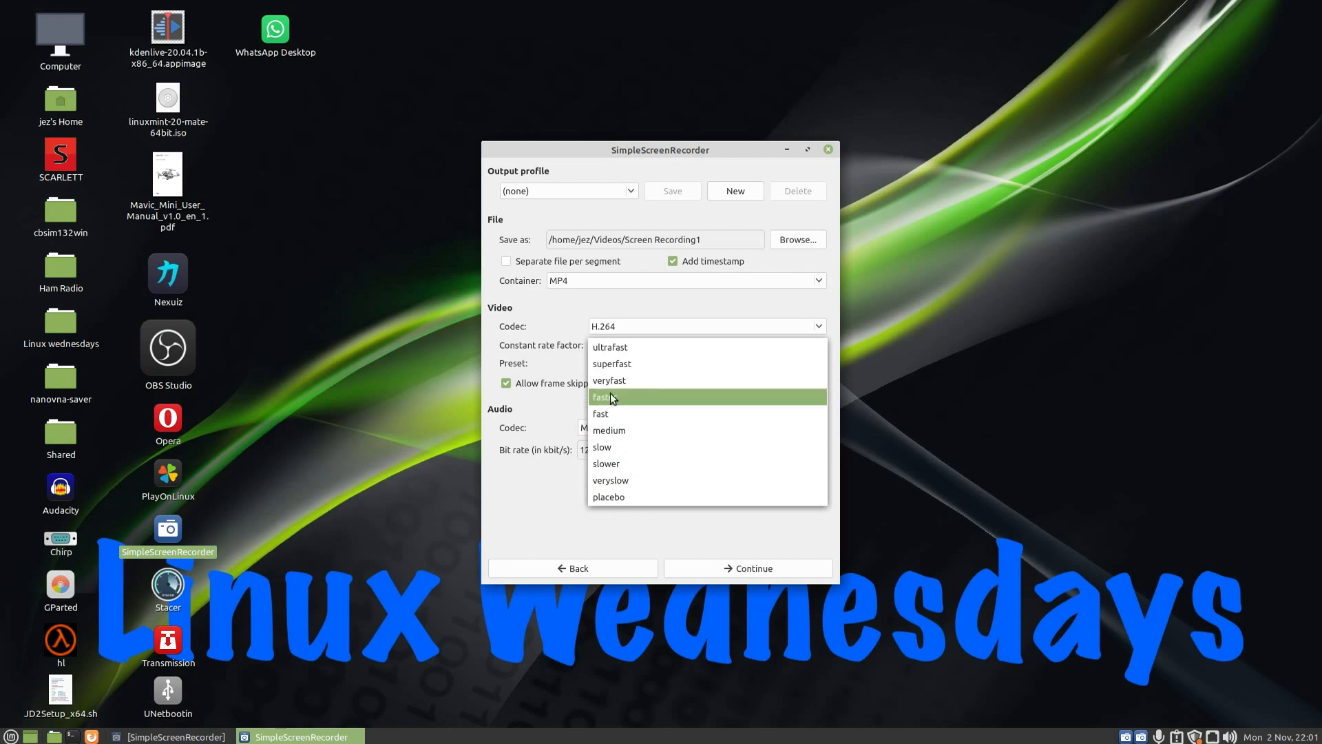
click(606, 365)
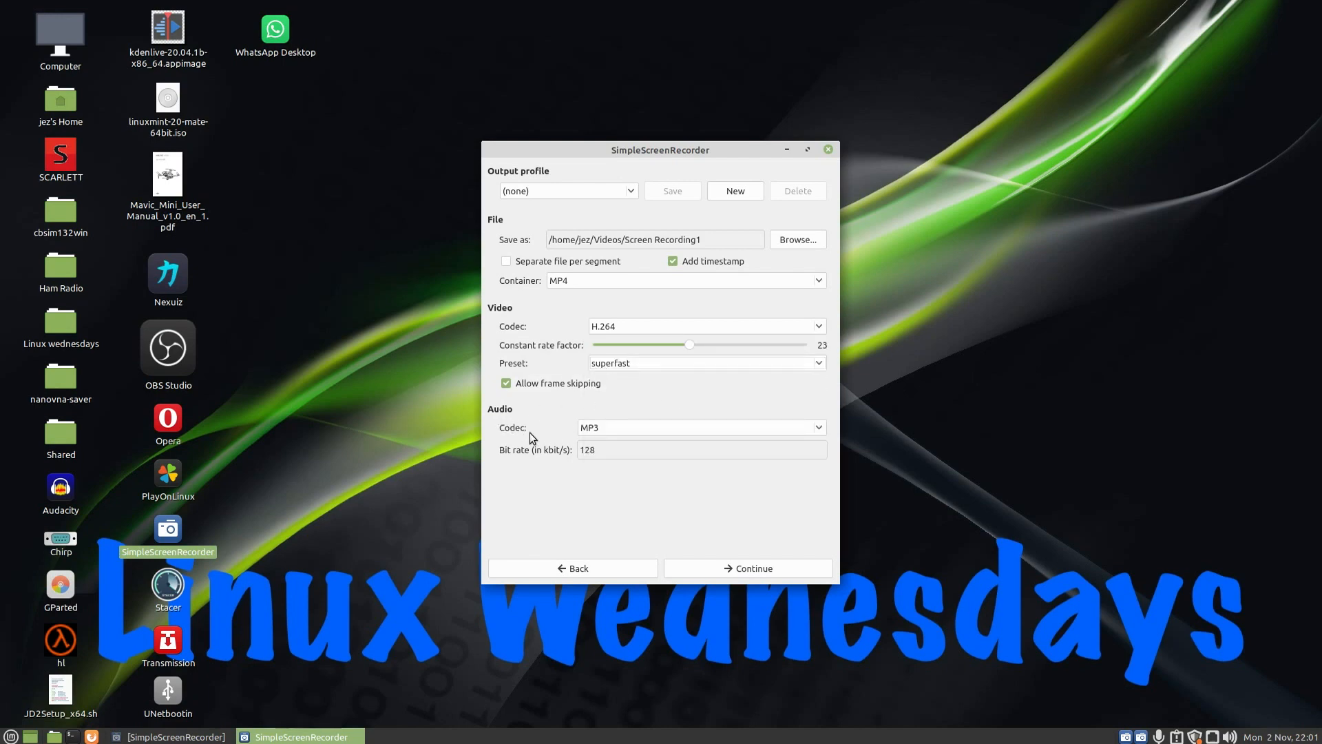
Set the audio codec to MP3 and proceed to the recording page.
click(611, 427)
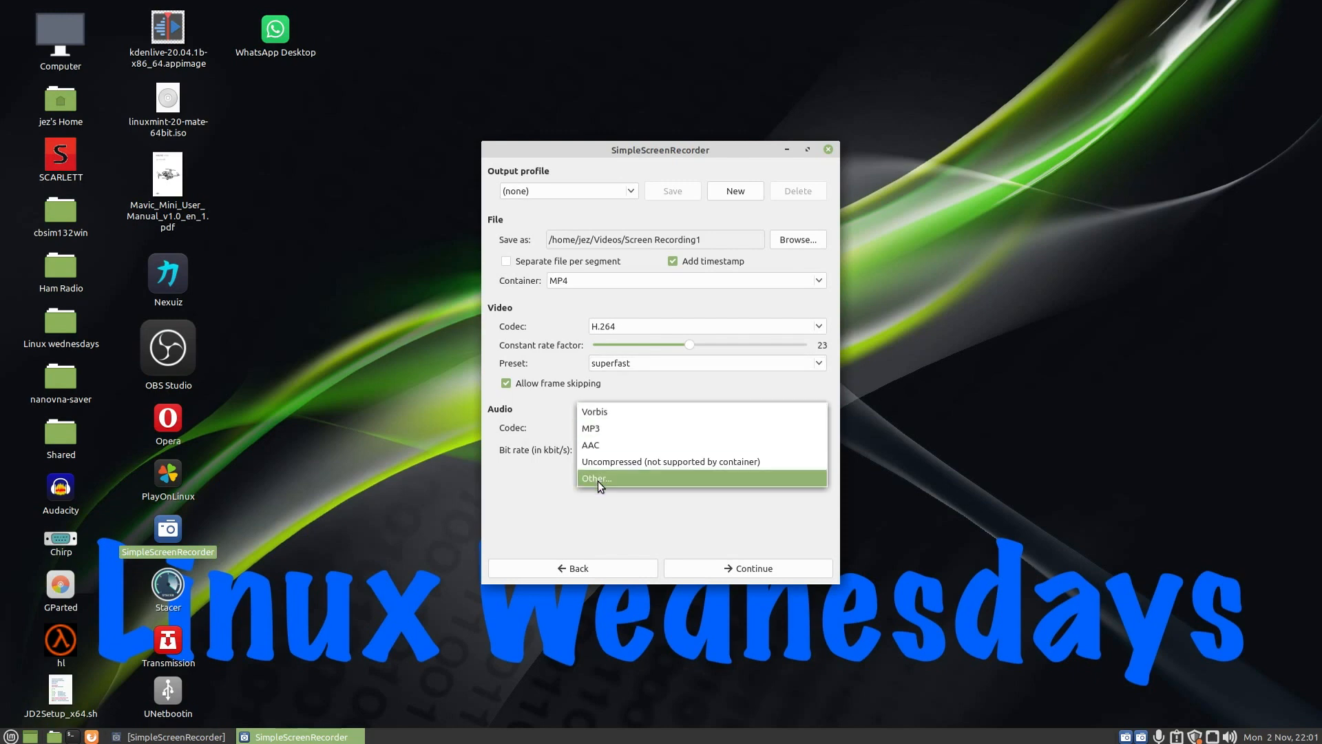
click(605, 429)
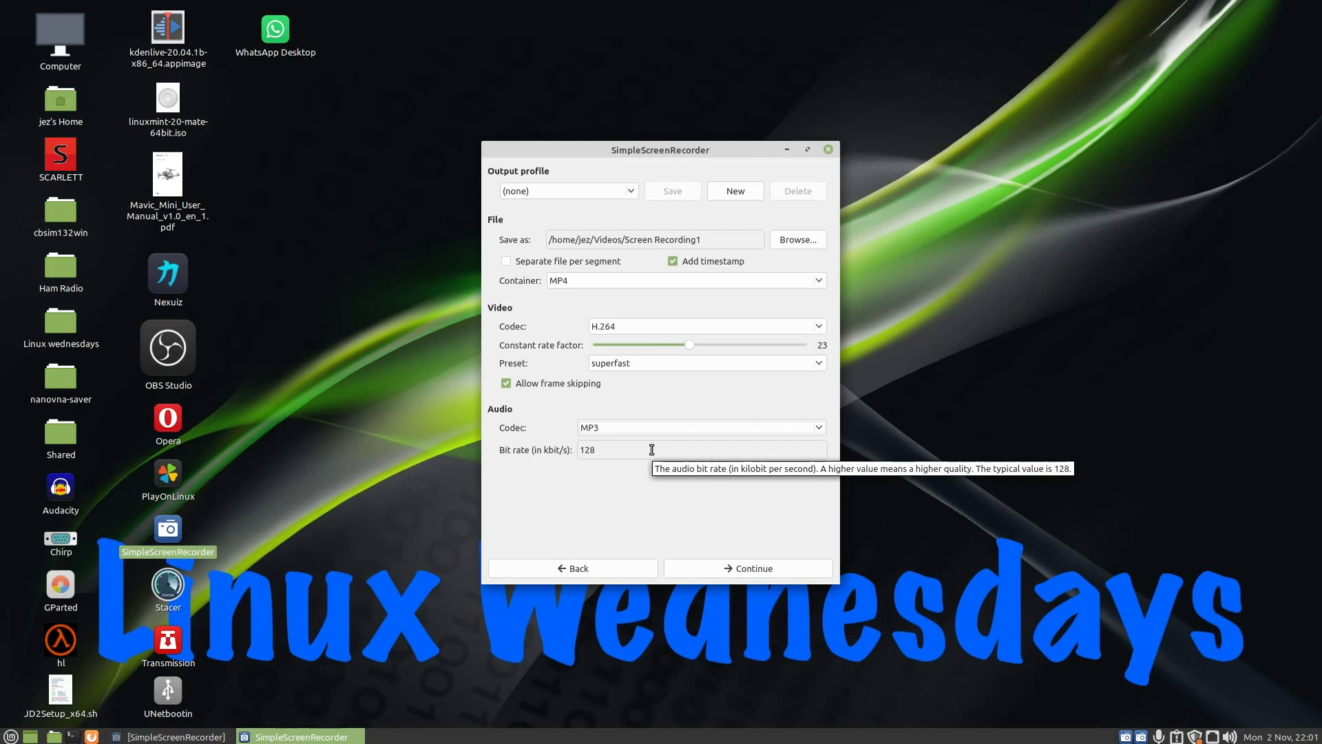
click(756, 568)
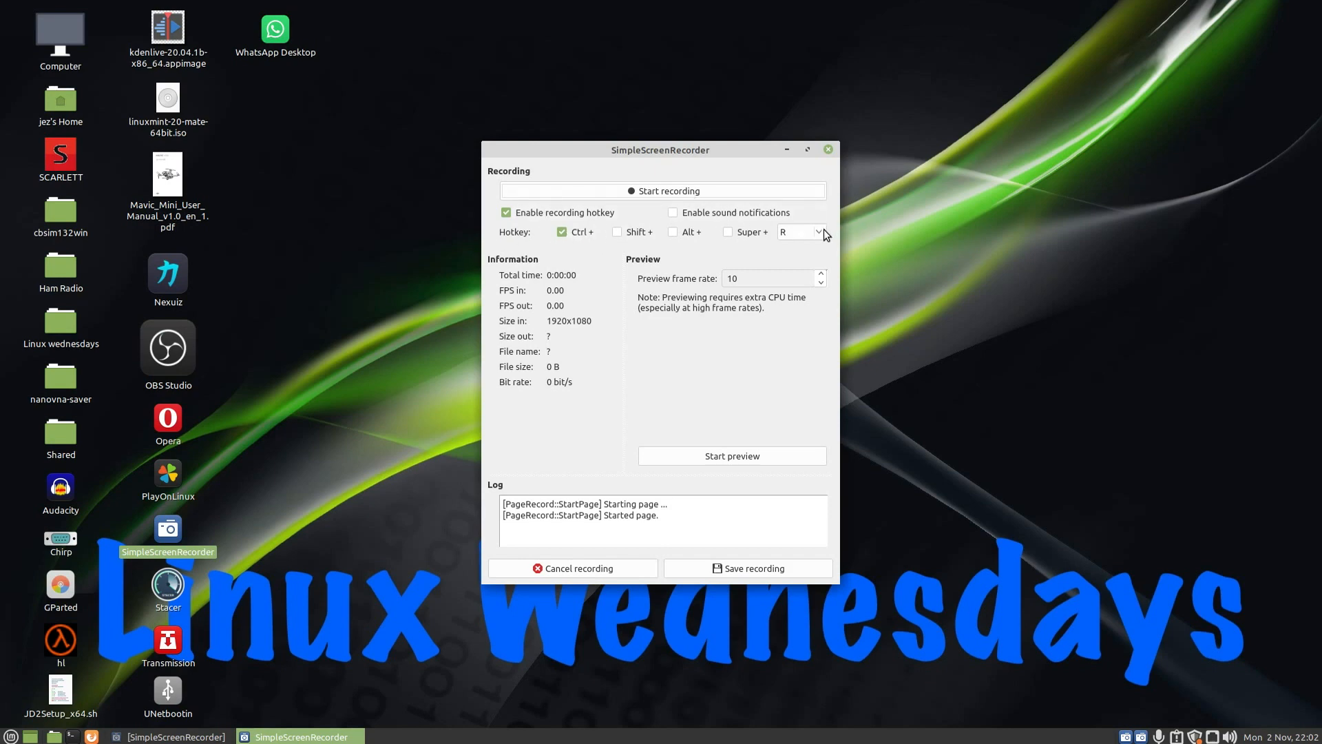
Try Ctrl, Shift, Alt and Super combinations for the recording hotkey, ending with Ctrl + R.
click(617, 232)
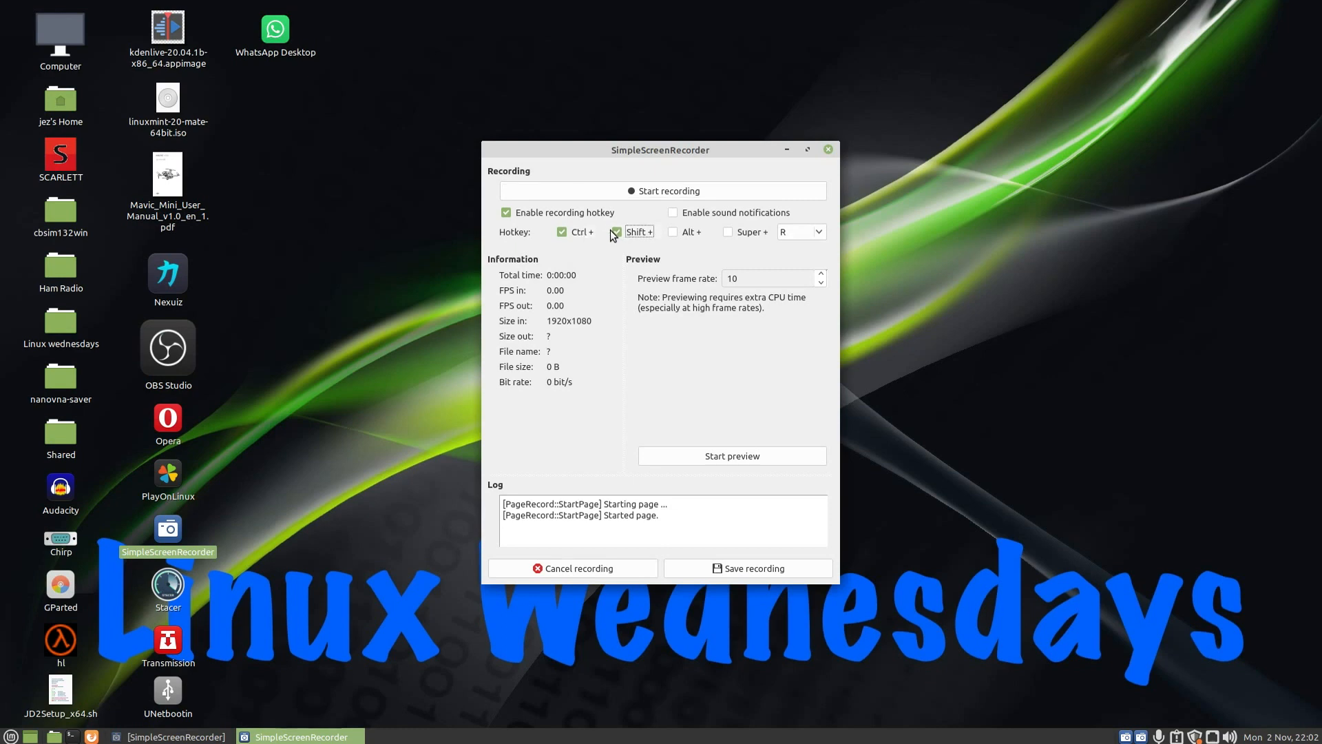
click(561, 232)
click(561, 233)
click(673, 232)
click(561, 232)
click(616, 233)
click(672, 232)
click(728, 233)
click(561, 232)
click(727, 233)
Open the Videos folder in the home directory and look through the saved recordings.
double_click(69, 100)
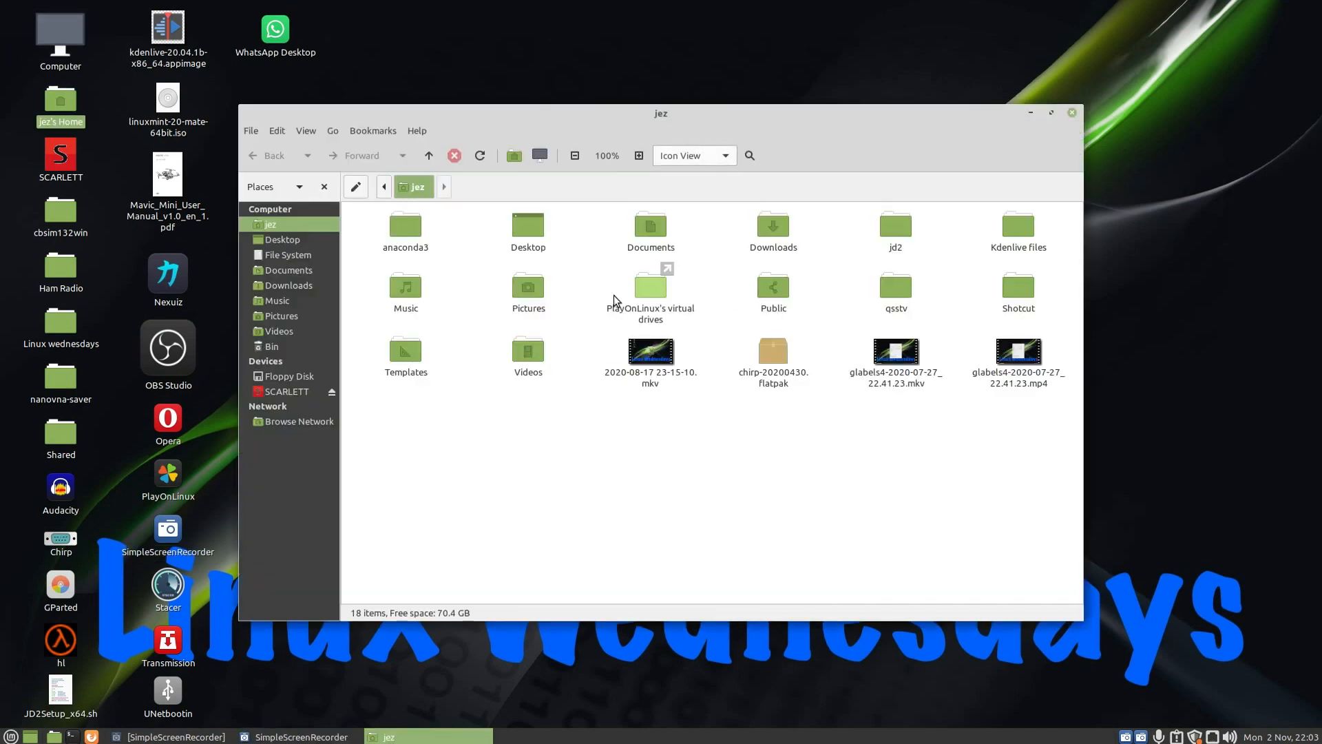
double_click(528, 351)
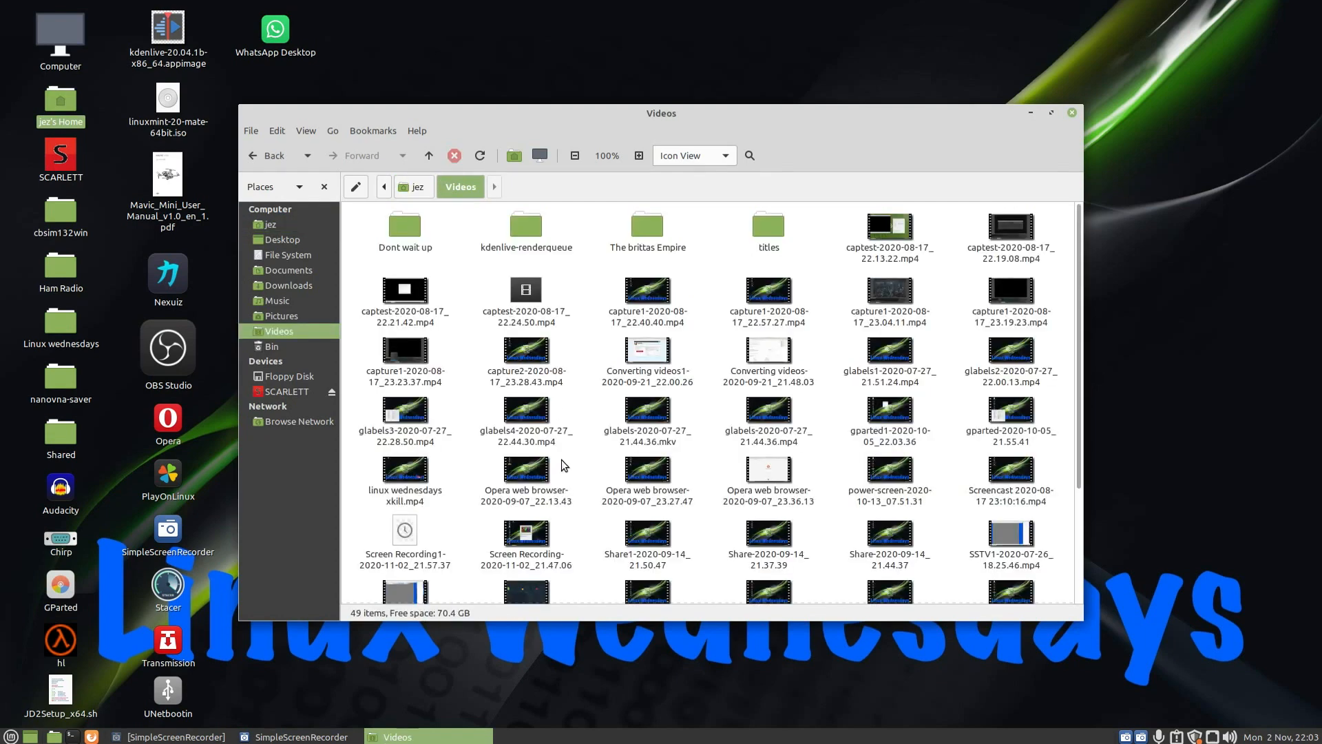
scroll(555, 456, down, 5)
scroll(602, 413, up, 5)
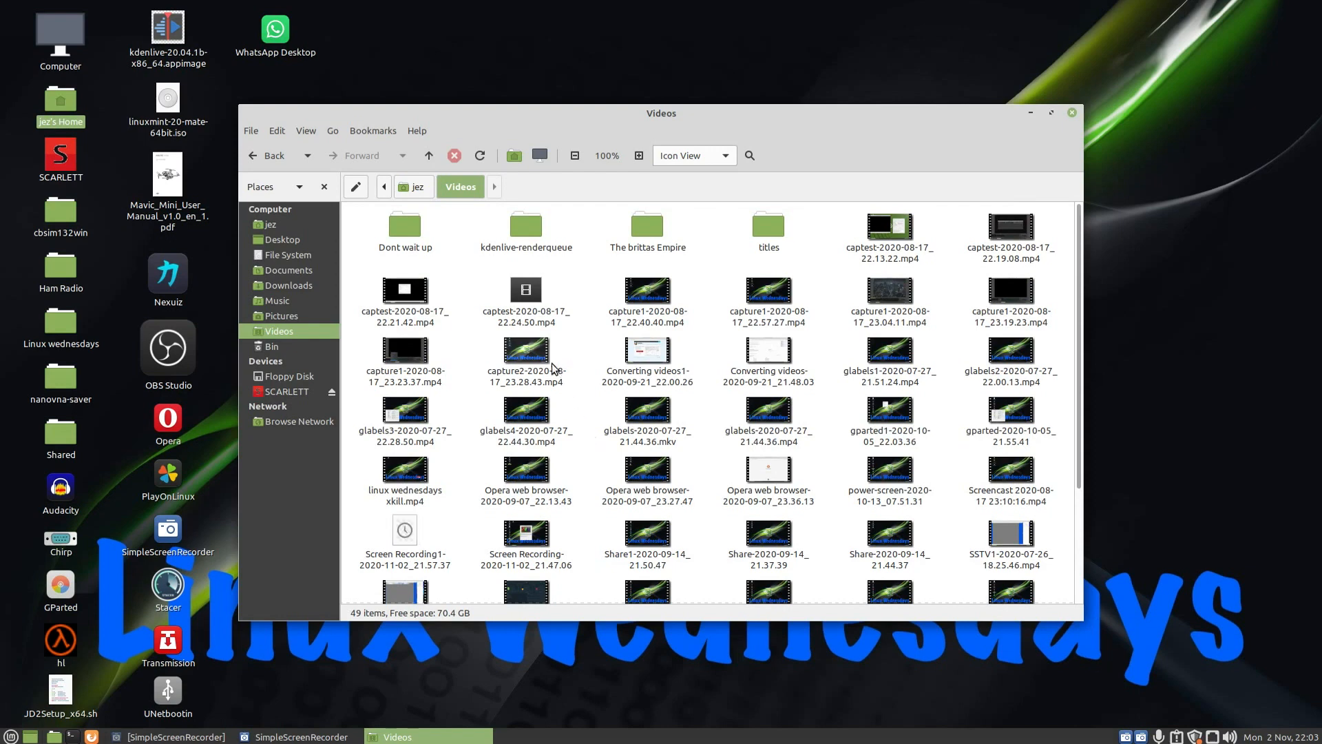
Play the recording capture2-2020-08-17_23.28.43.mp4 in VLC media player, close the player and switch back to SimpleScreenRecorder.
right_click(521, 356)
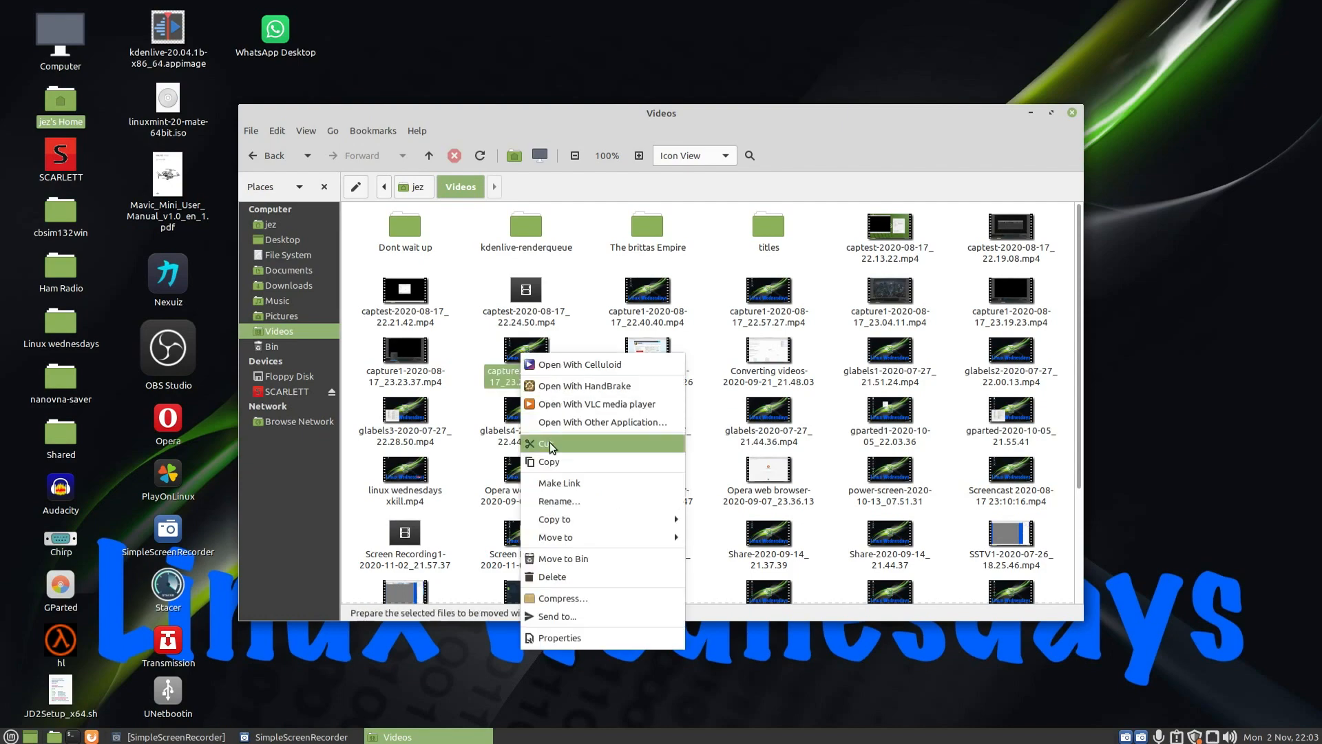
click(591, 404)
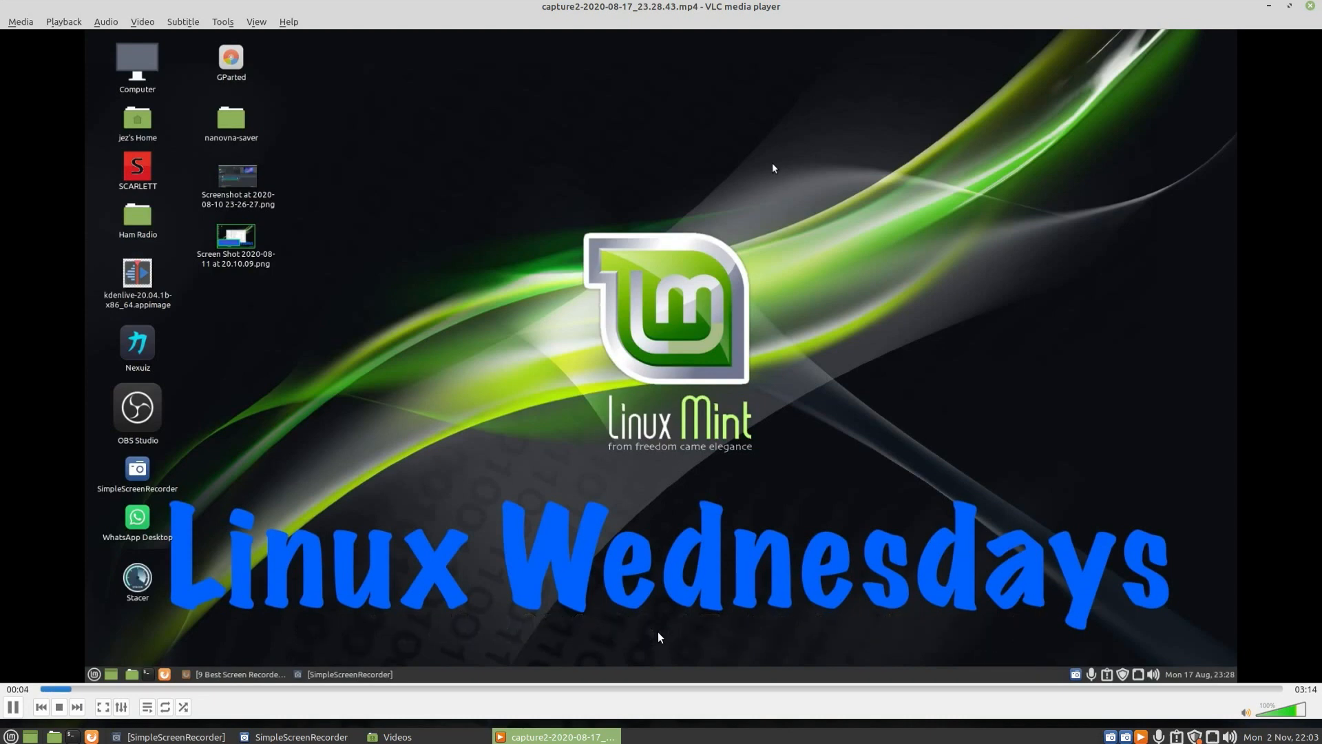
click(1309, 6)
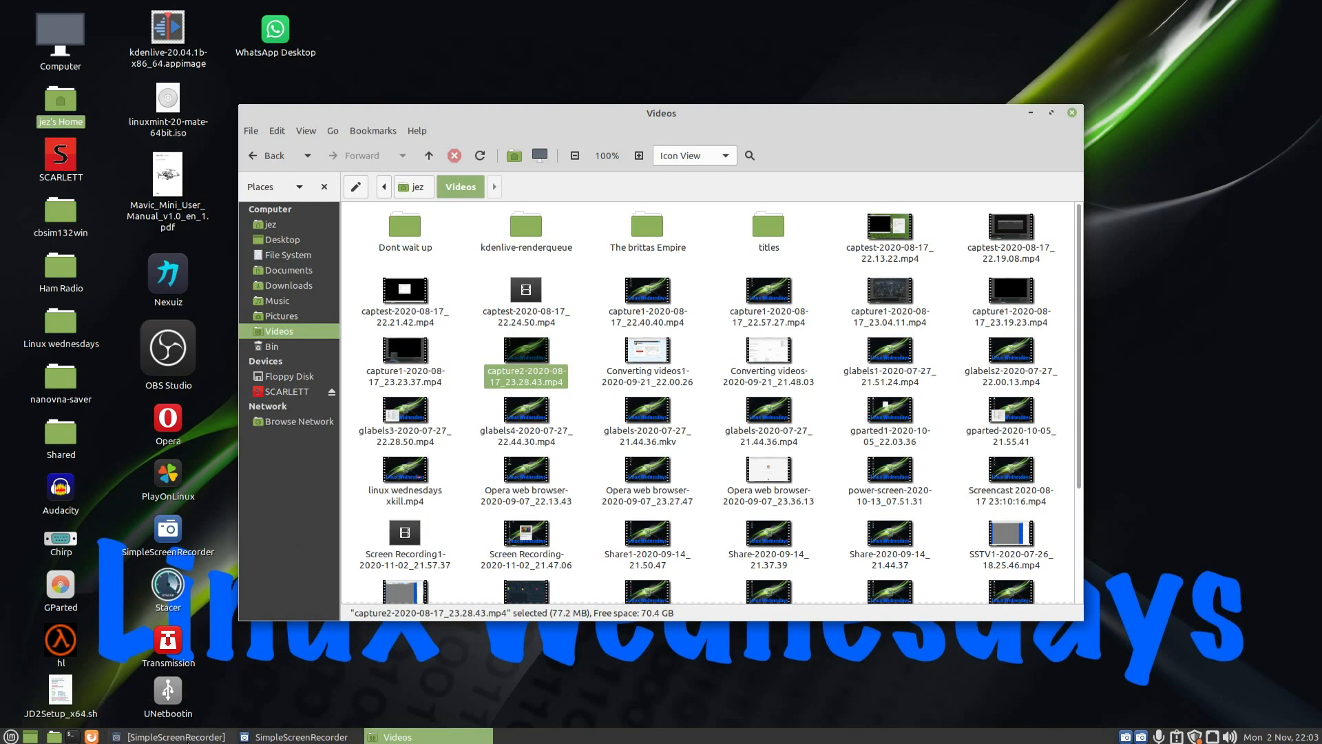
click(281, 740)
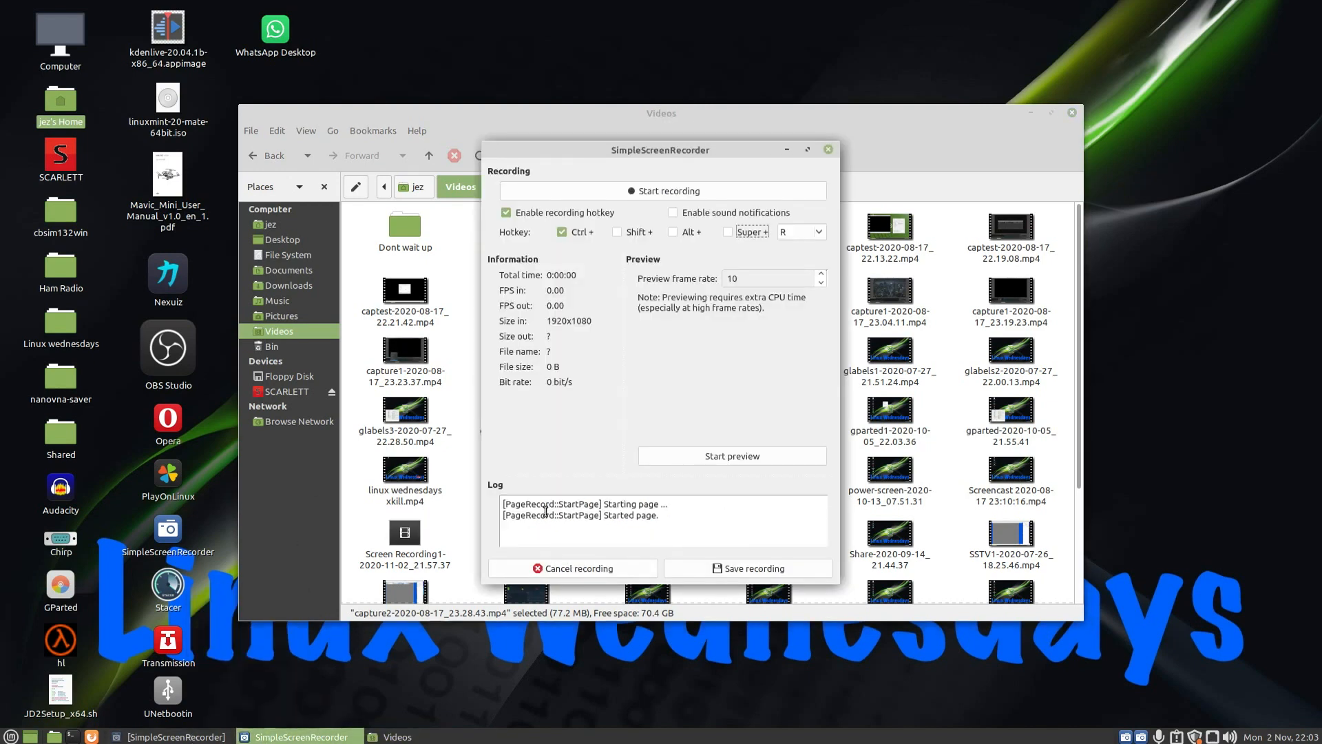